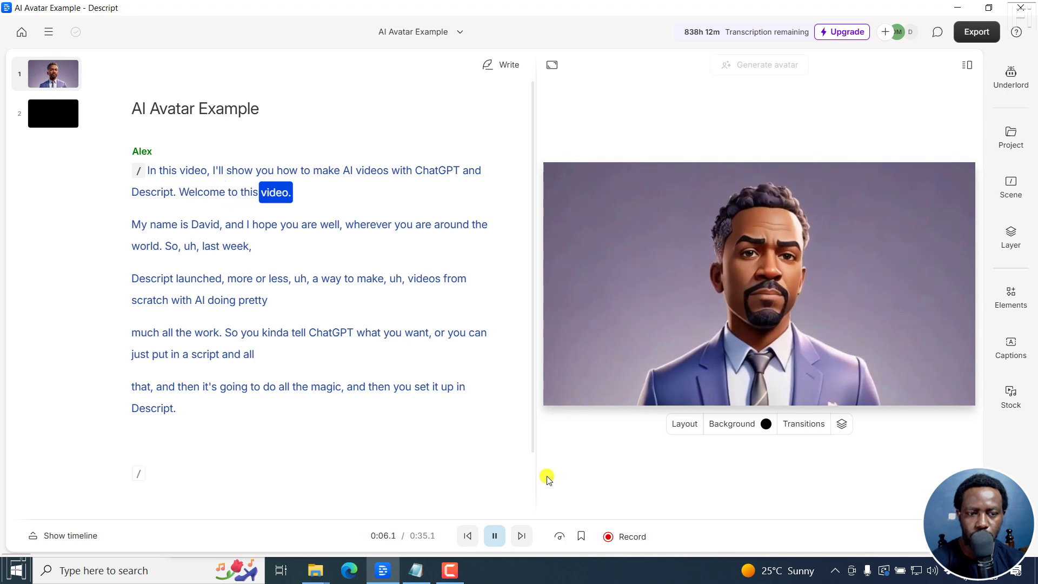
# Pause the AI Avatar Example video playback
pyautogui.click(494, 535)
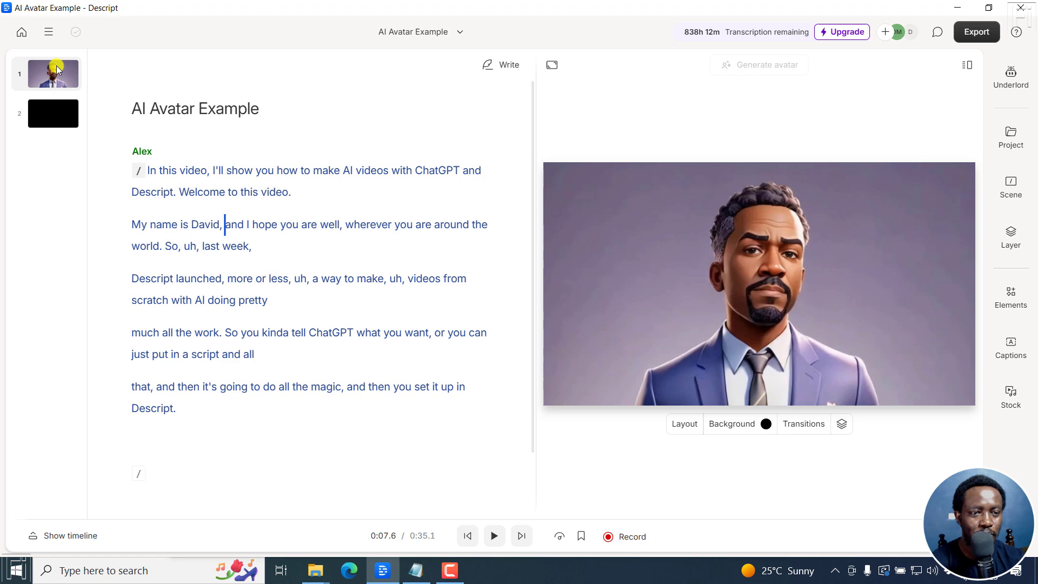
# Return to the Drive home page and start a Text to AI video from a description
pyautogui.click(23, 34)
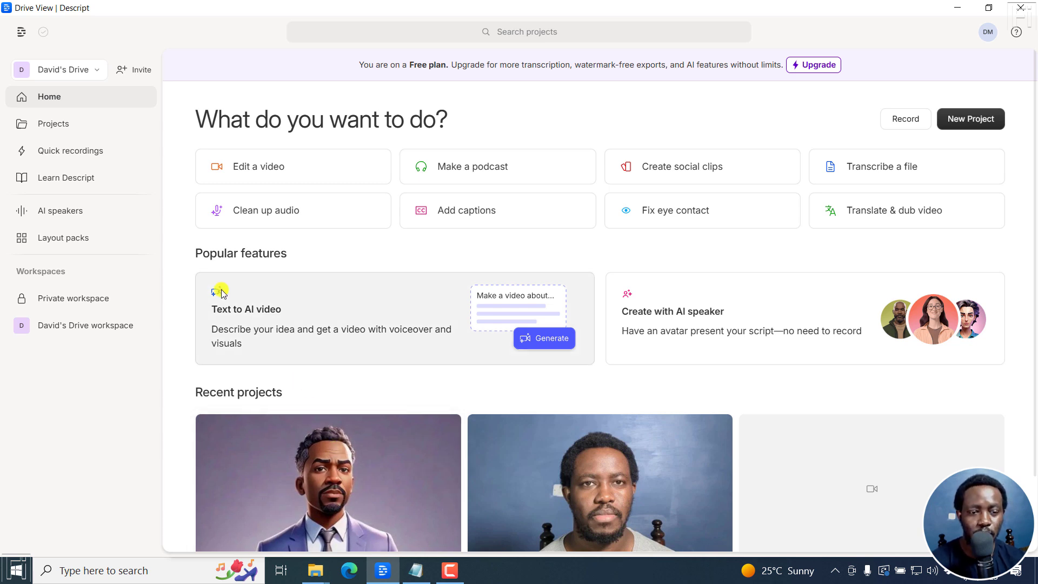
pyautogui.click(294, 315)
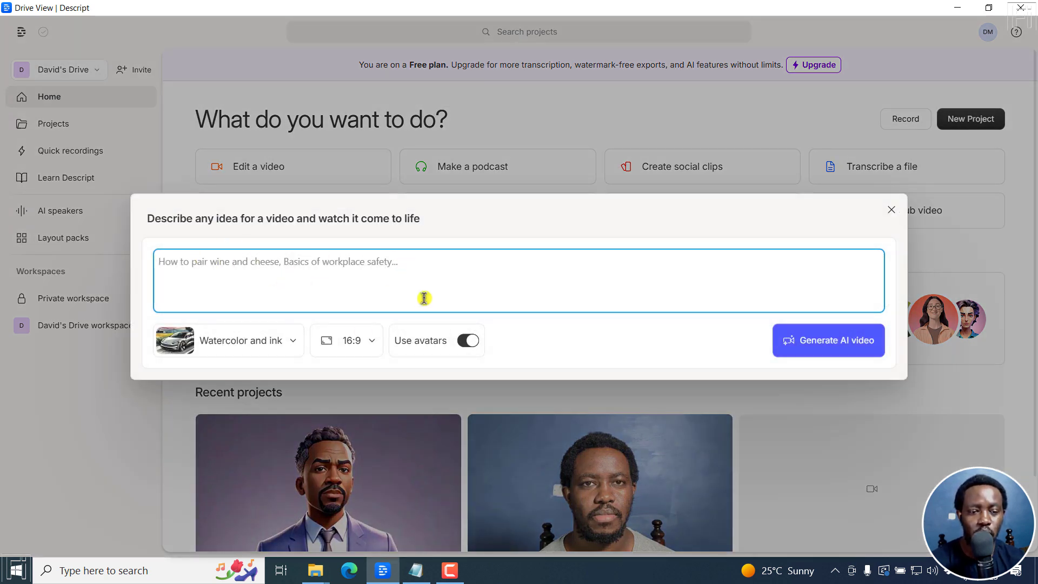
# Review the visual styles and keep Watercolor and ink, with avatars left enabled
pyautogui.click(291, 343)
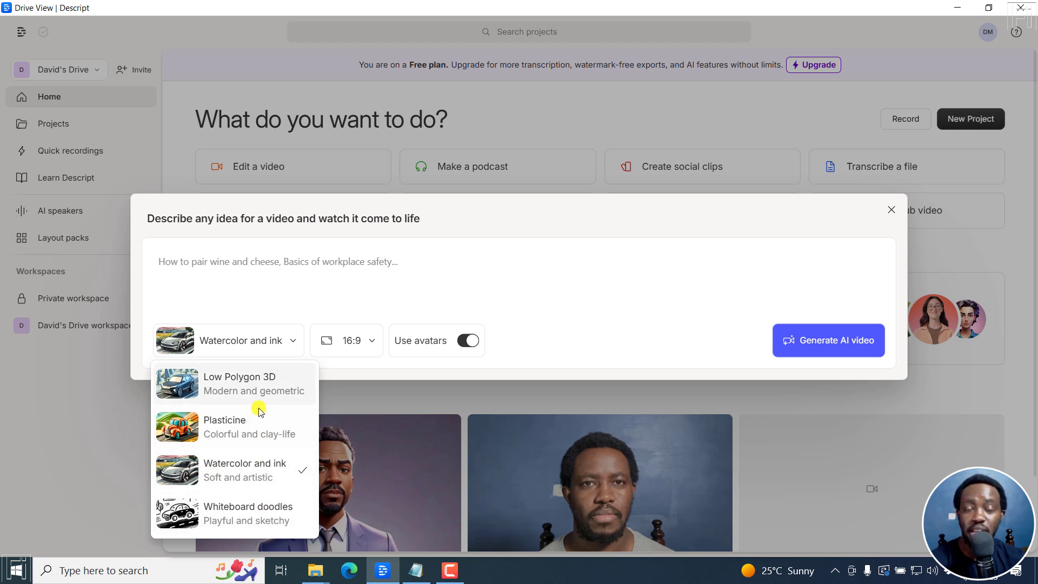
pyautogui.click(416, 292)
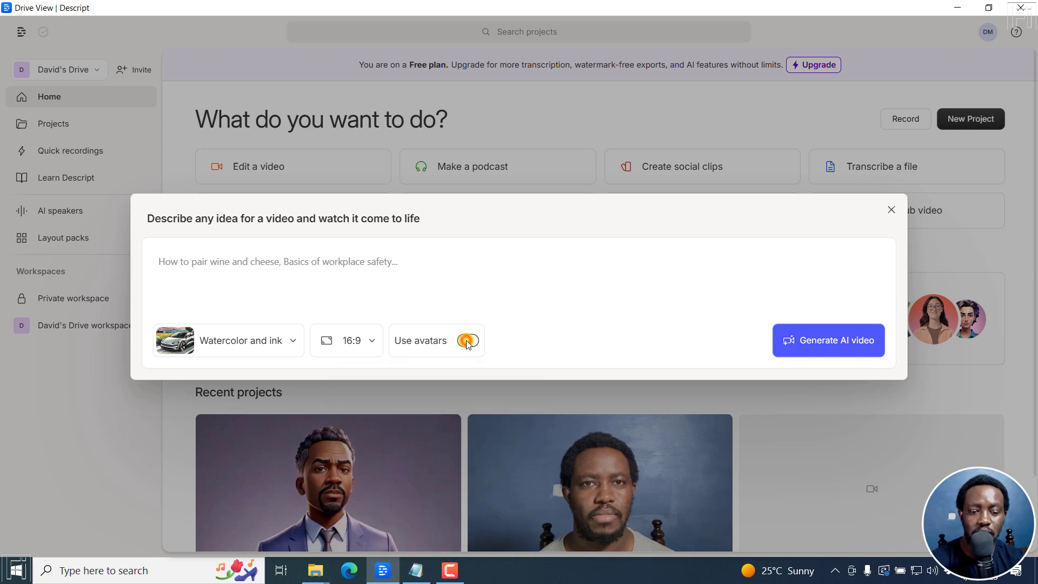
pyautogui.moveTo(465, 340)
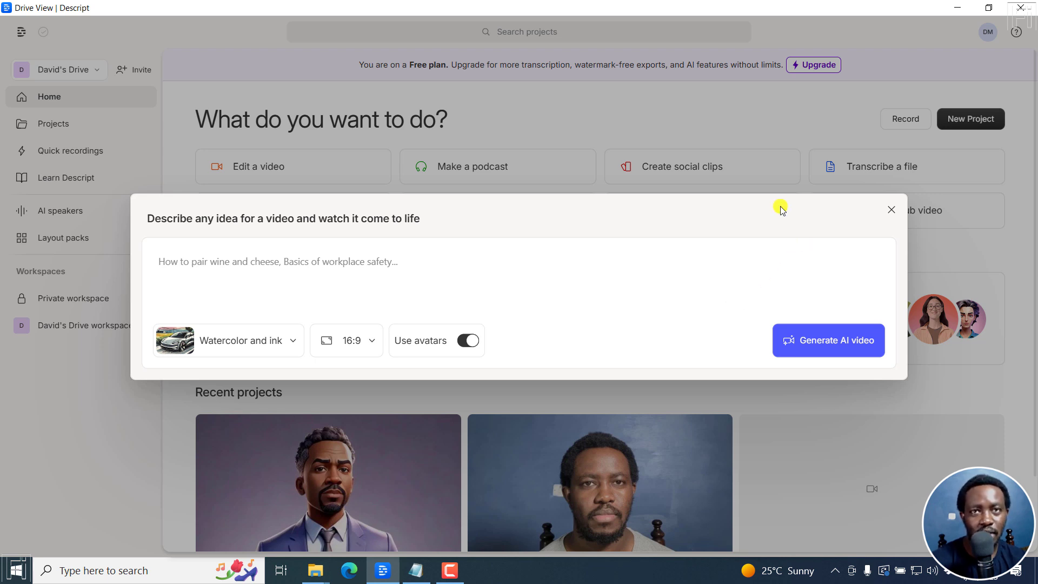
# Close the AI video prompt without generating and bring up the New Project options
pyautogui.click(893, 209)
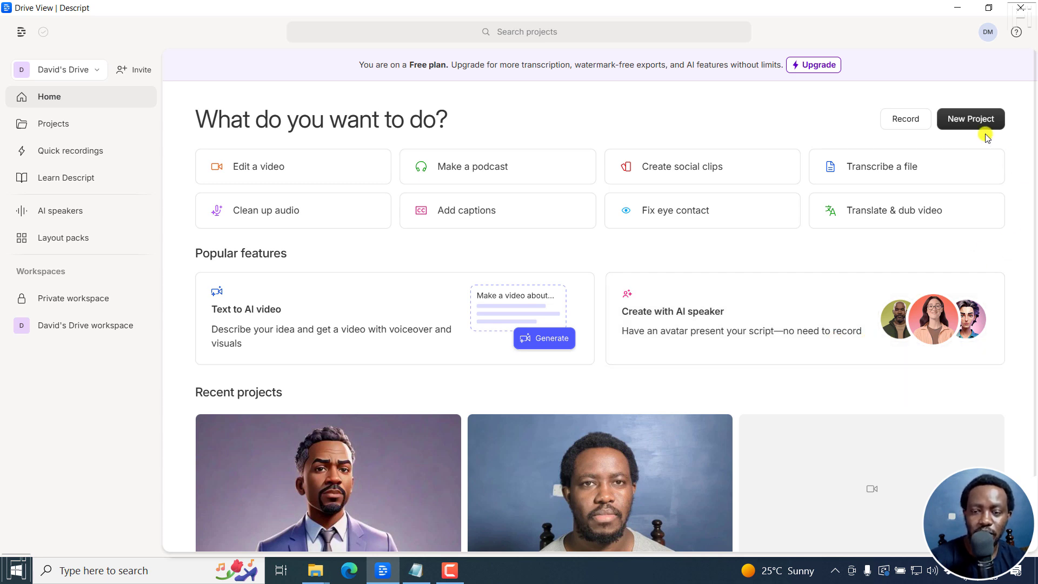
pyautogui.click(969, 117)
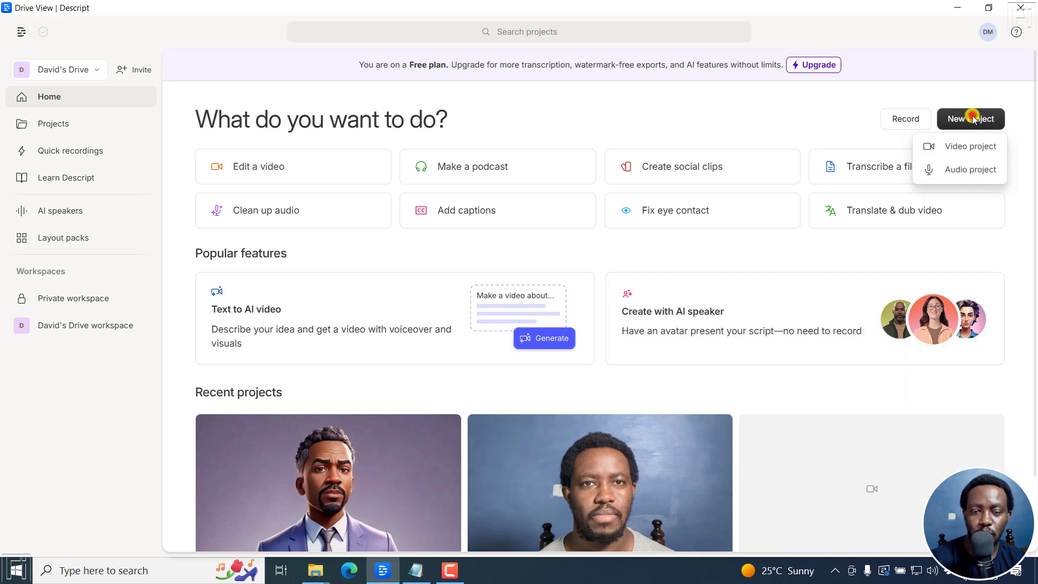
# Create a new untitled video project and start it with an AI speaker
pyautogui.click(977, 150)
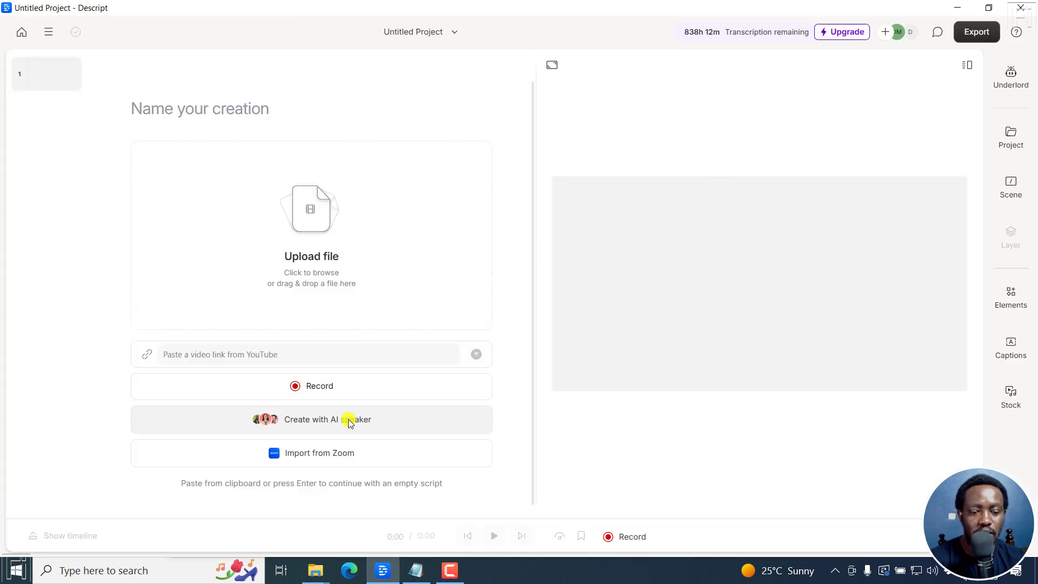
pyautogui.click(313, 420)
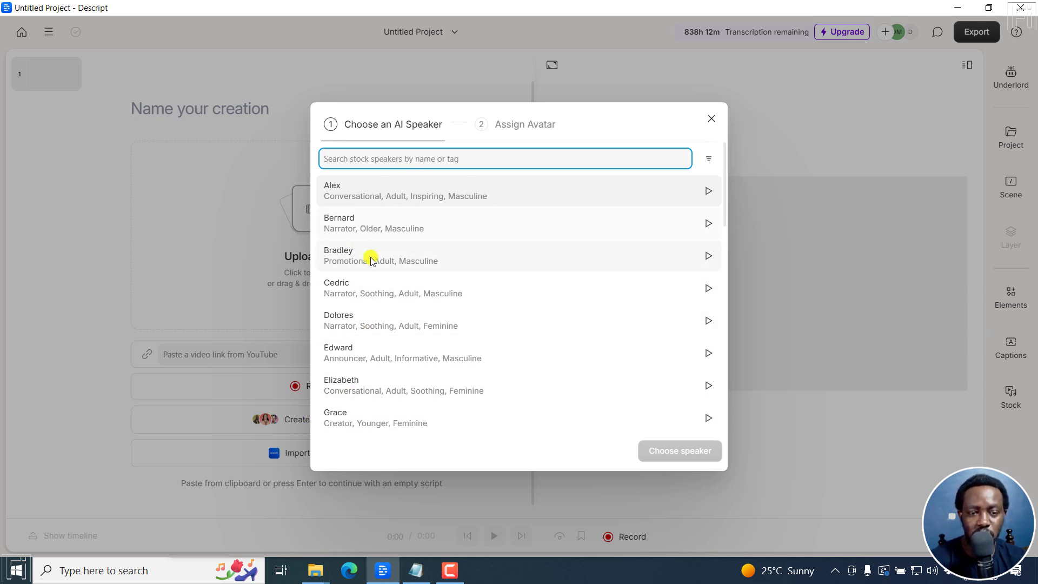
# Check the speaker list filter options, leaving legacy speakers hidden
pyautogui.click(708, 160)
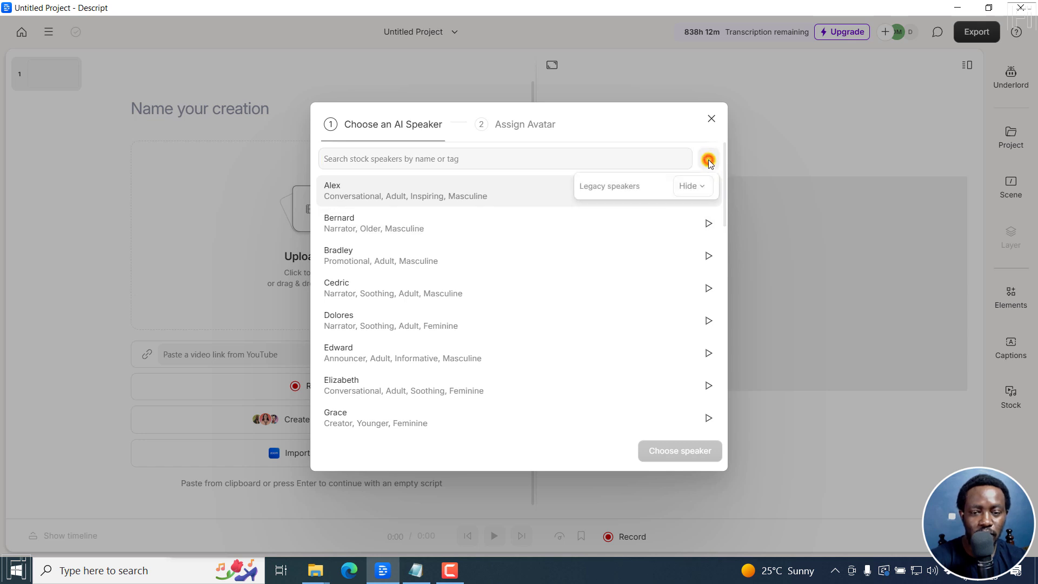
pyautogui.click(694, 186)
pyautogui.click(648, 123)
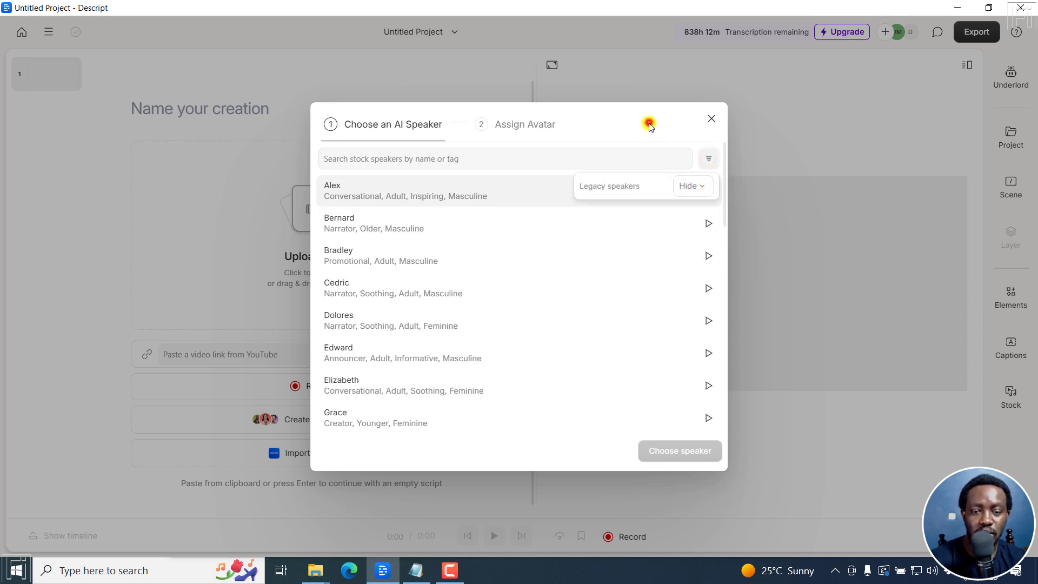
pyautogui.click(621, 130)
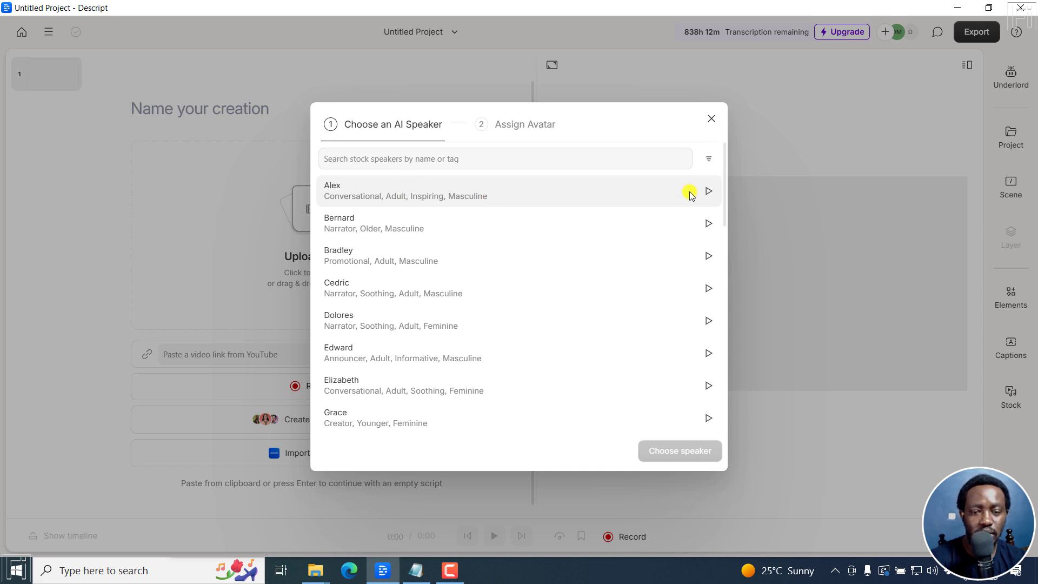
# Preview Alex's voice sample and choose Alex as the AI speaker
pyautogui.click(710, 191)
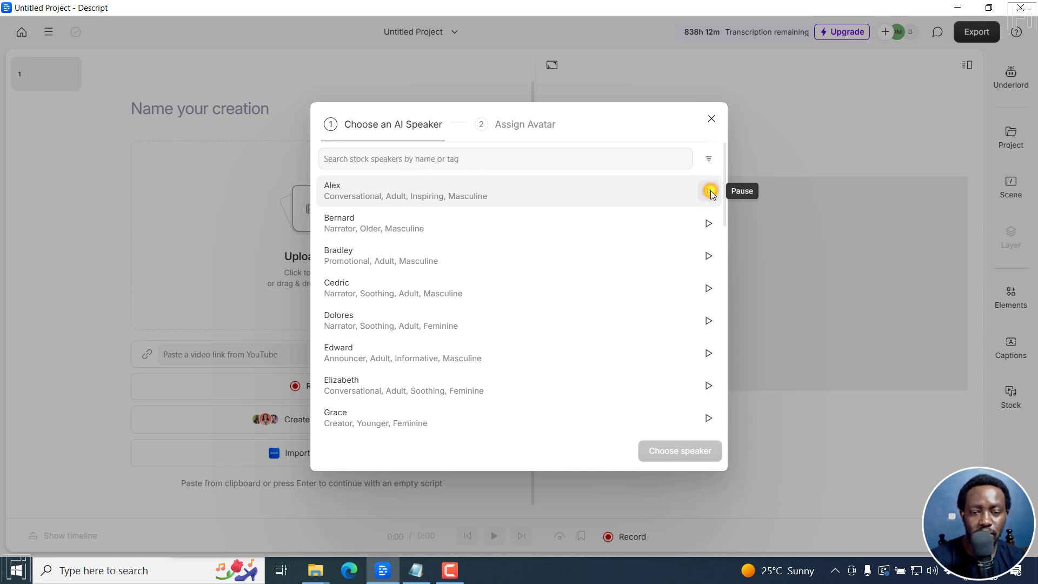
pyautogui.click(711, 192)
pyautogui.click(412, 183)
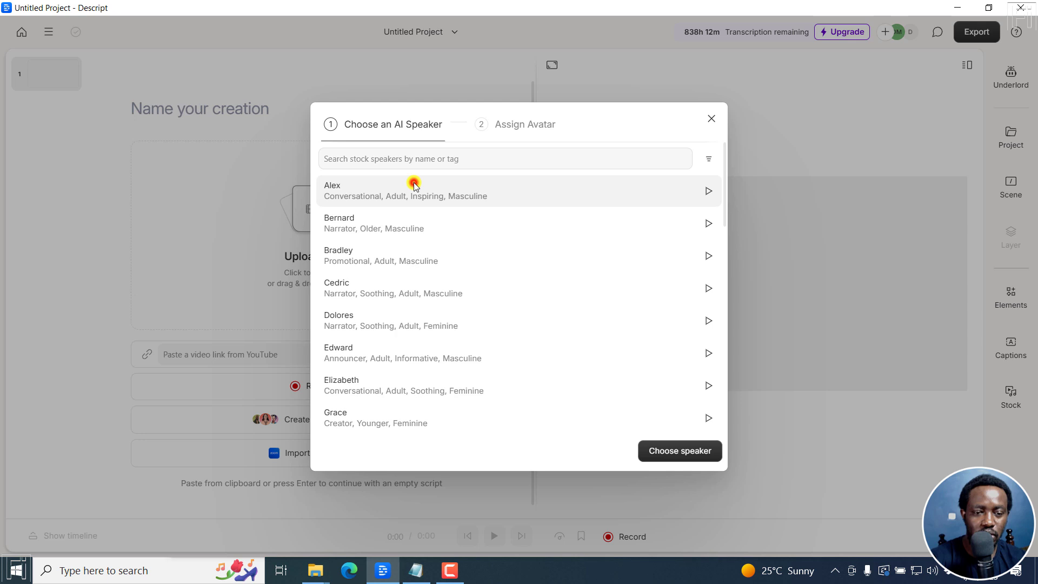
pyautogui.click(672, 448)
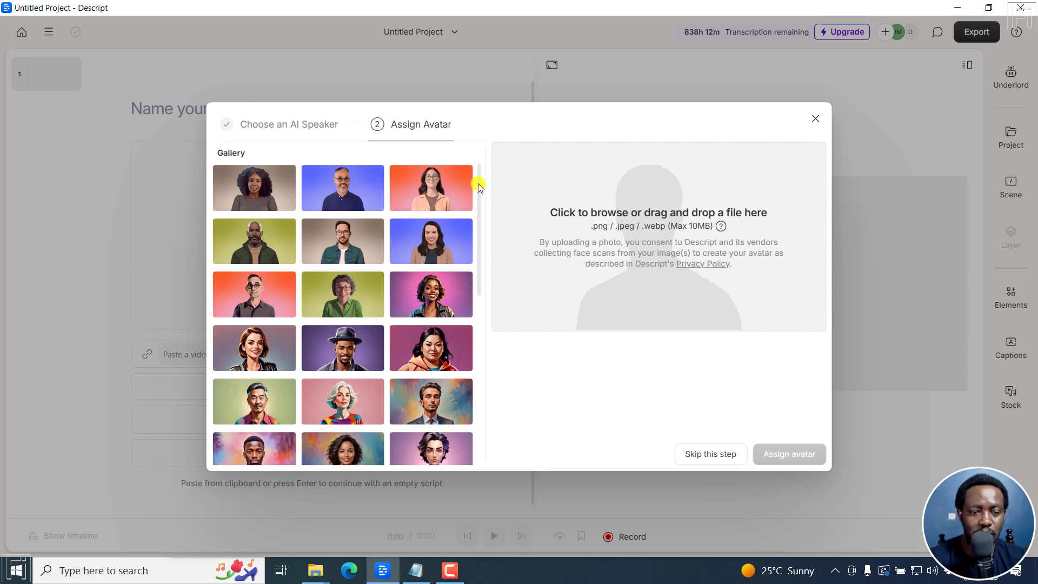
# Assign the painted portrait of the smiling man in a dark jacket as Alex's avatar
pyautogui.moveTo(478, 200); pyautogui.dragTo(476, 335)
pyautogui.scroll(-1, 475, 336)
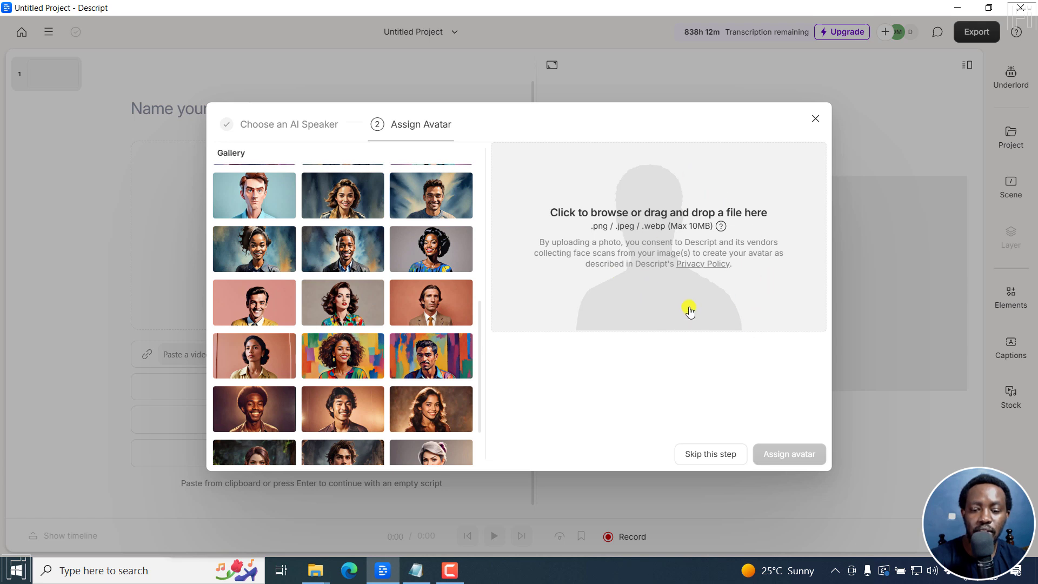
pyautogui.click(347, 249)
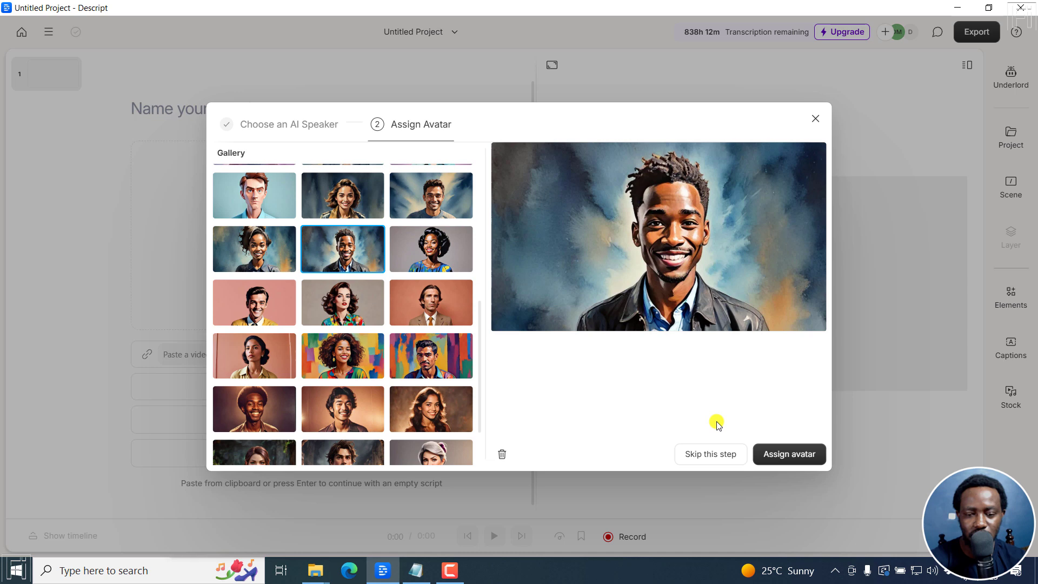
pyautogui.click(791, 456)
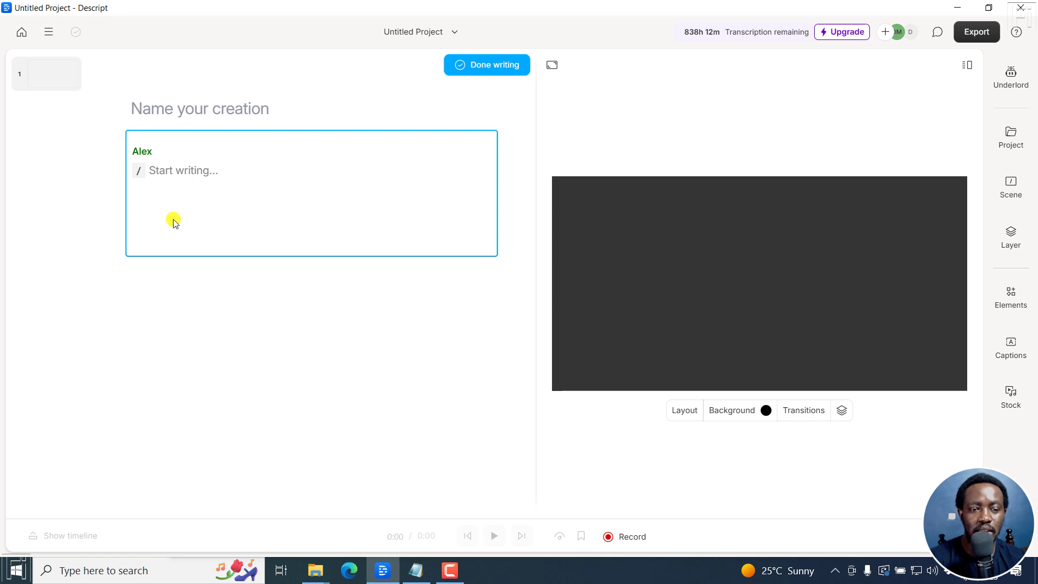
# Copy the four-line football script from Notepad into Alex's script paragraph
pyautogui.click(416, 571)
pyautogui.hotkey('ctrl', 'a')
pyautogui.hotkey('ctrl', 'c')
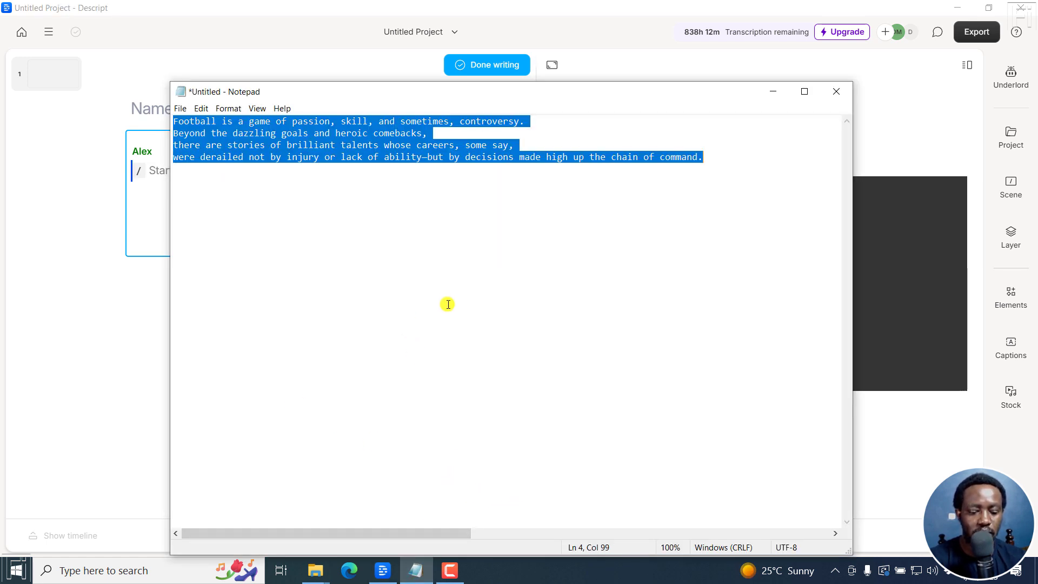
pyautogui.click(146, 189)
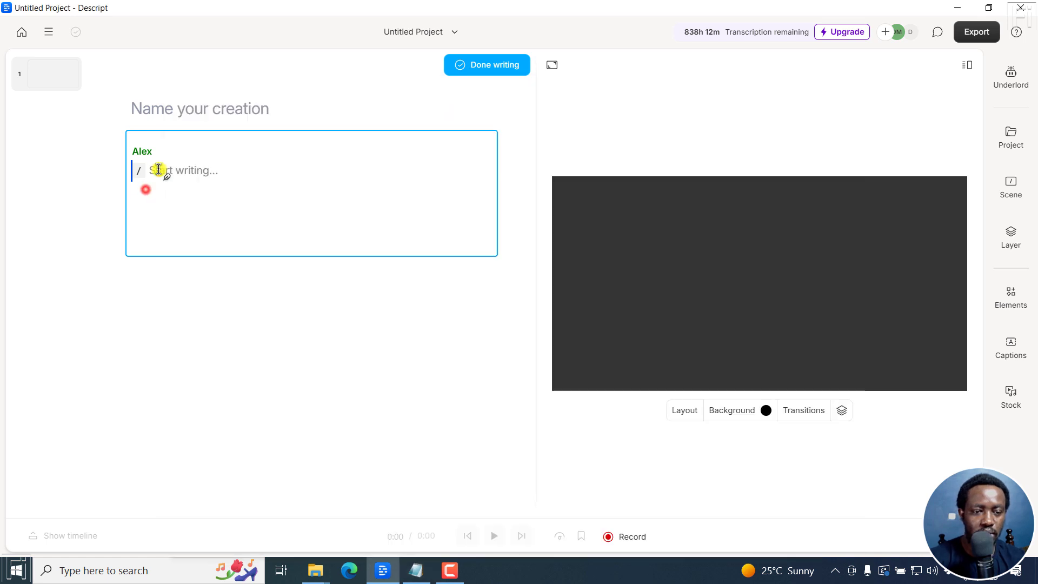
pyautogui.hotkey('ctrl', 'v')
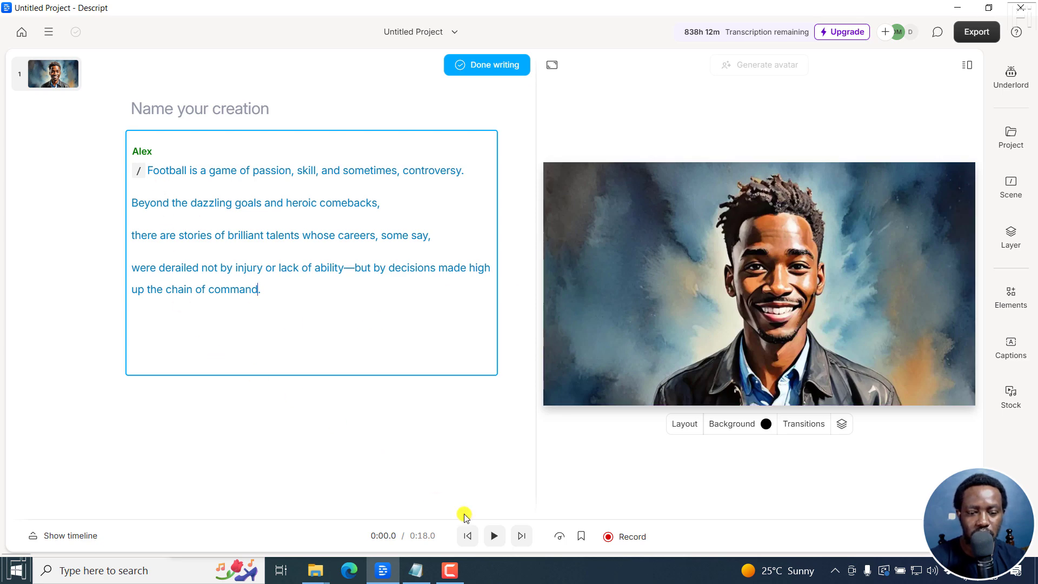
# Show the timeline and finish writing so Alex's speech is generated
pyautogui.click(66, 536)
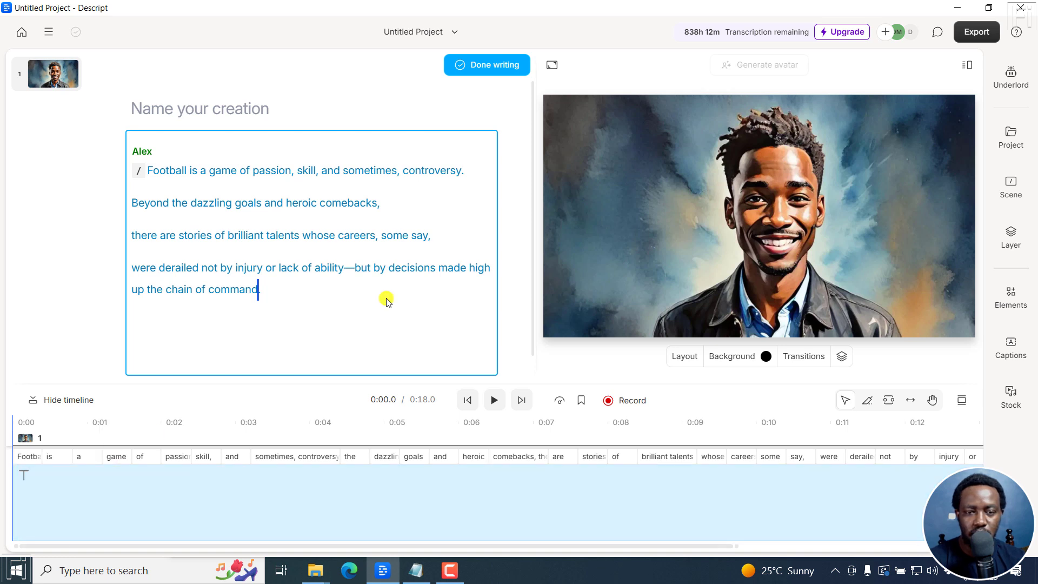
pyautogui.click(491, 64)
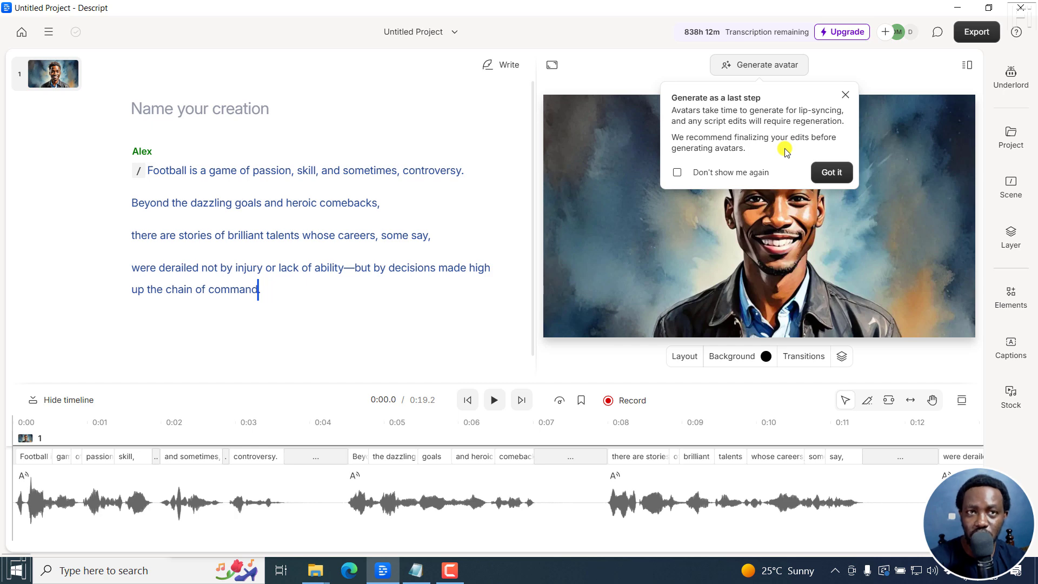
# Dismiss the generate-avatars-last note and generate Alex's lip-synced avatar
pyautogui.click(830, 172)
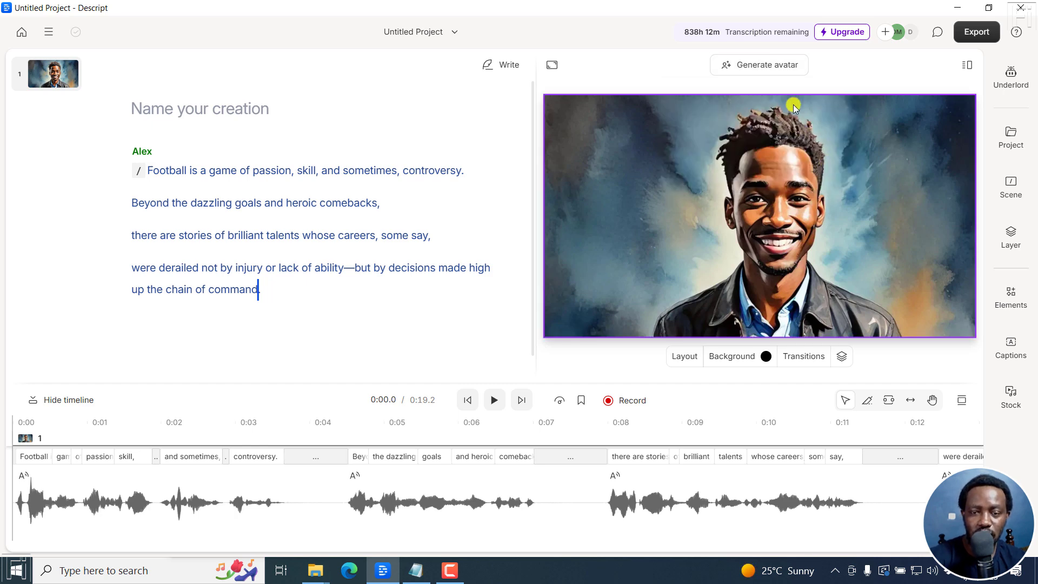
pyautogui.click(772, 69)
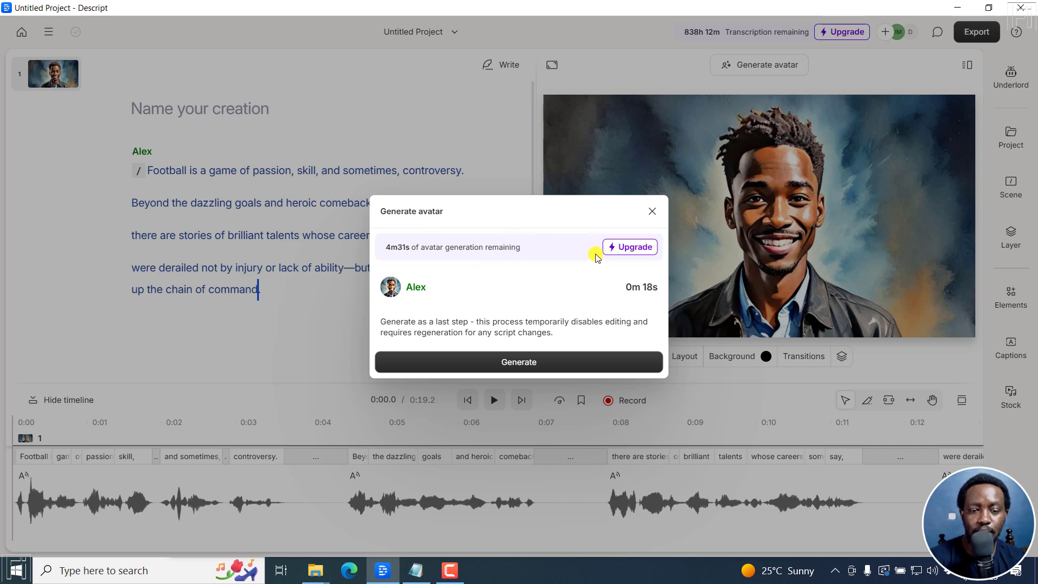
pyautogui.click(507, 361)
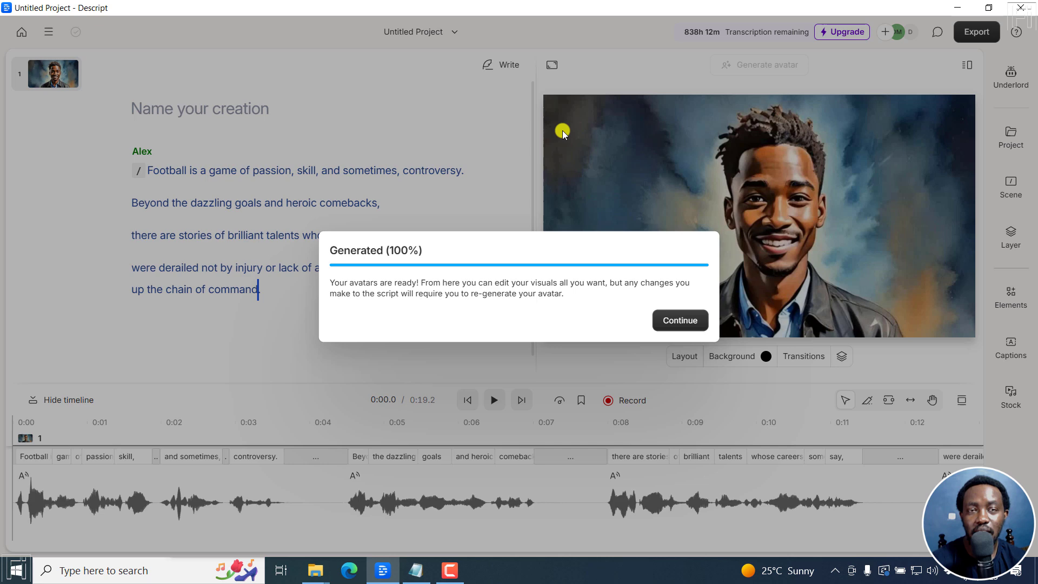
# Dismiss the Generated notice and preview Alex's full 19.2-second lip-synced football scene
pyautogui.click(678, 317)
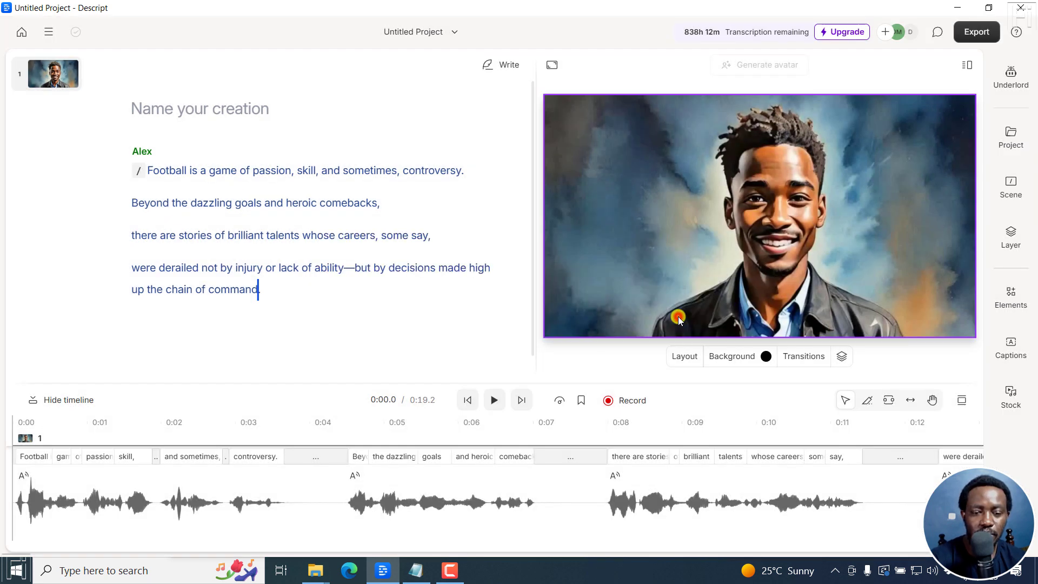
pyautogui.click(496, 402)
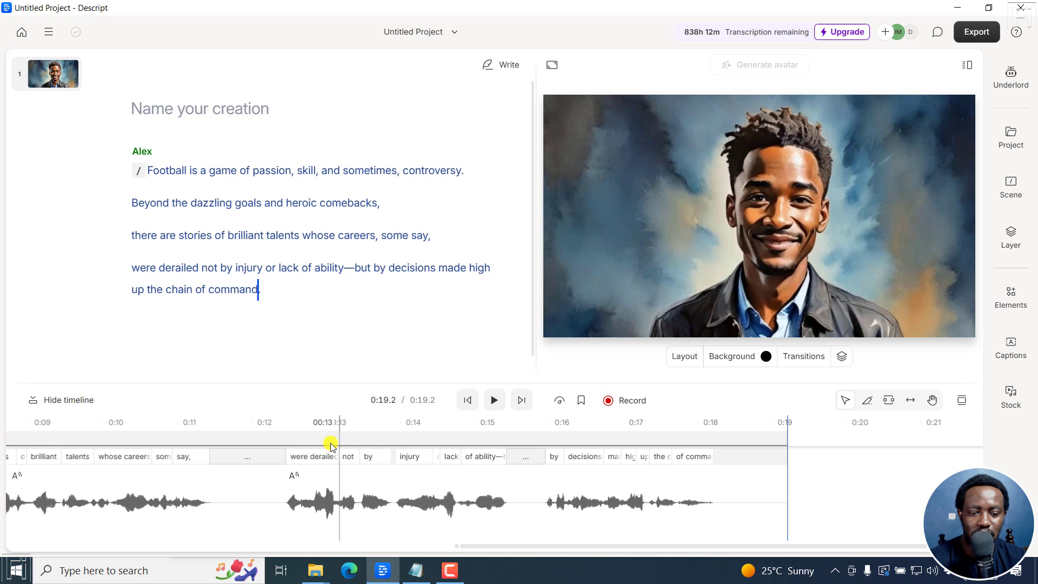
pyautogui.moveTo(261, 424); pyautogui.dragTo(3, 451)
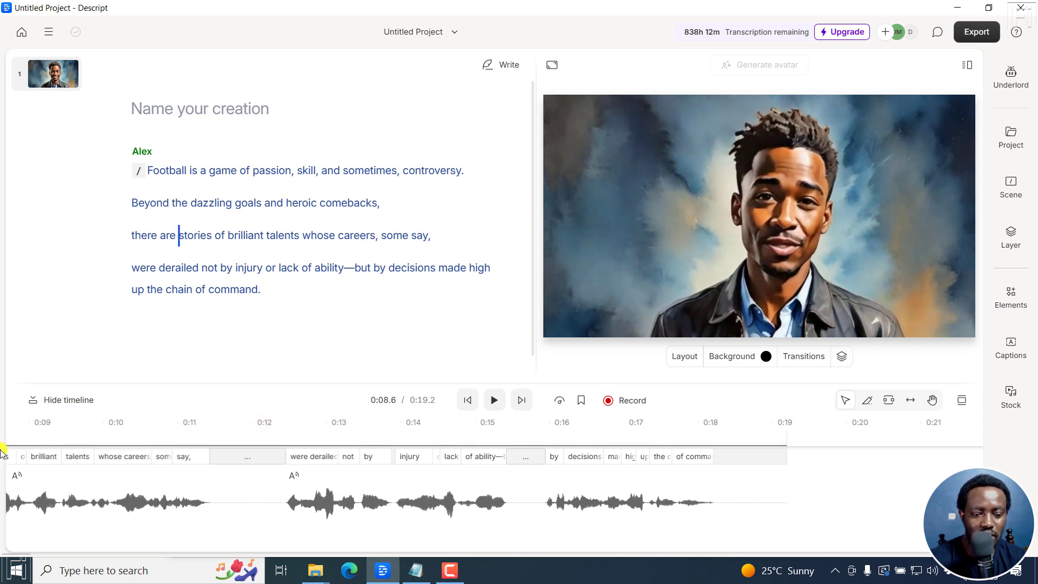
pyautogui.click(132, 235)
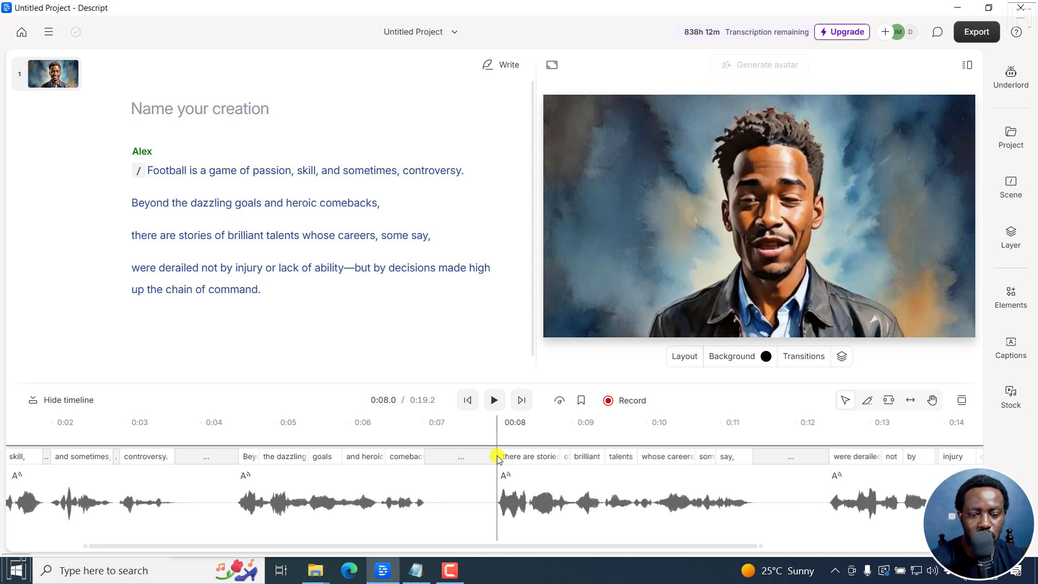
pyautogui.moveTo(488, 452); pyautogui.dragTo(487, 450)
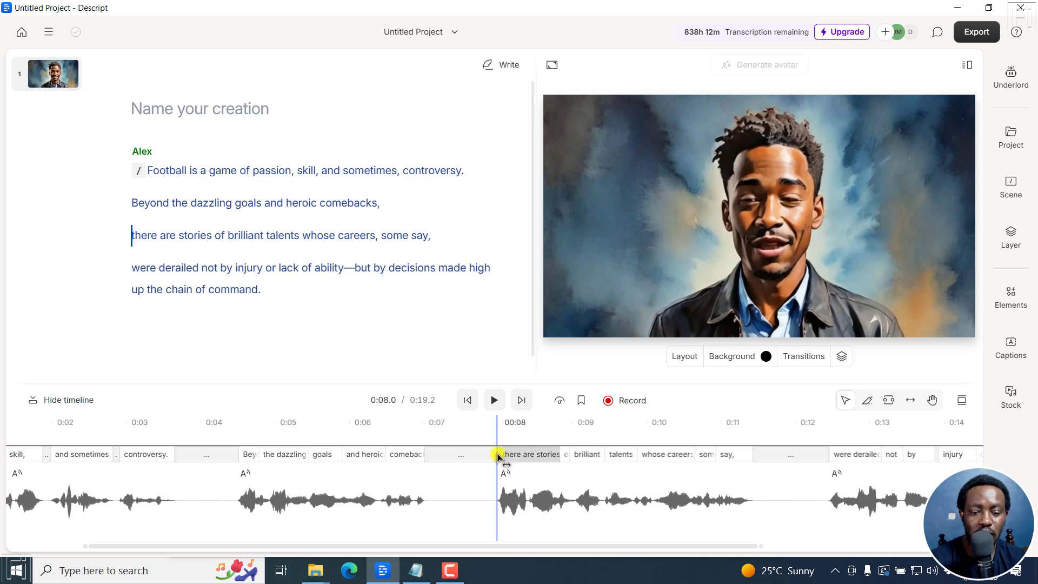
pyautogui.click(498, 454)
pyautogui.click(494, 493)
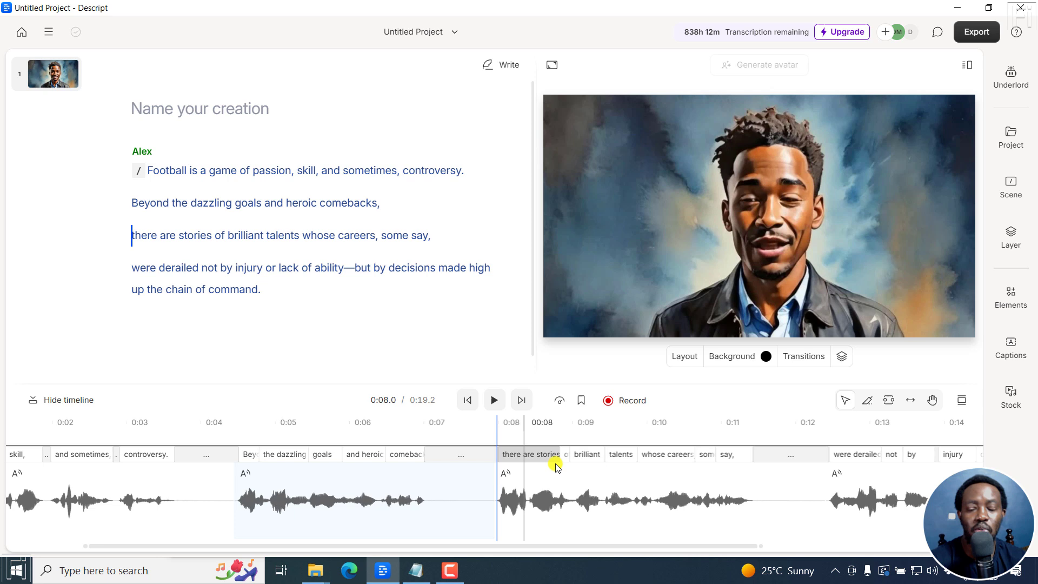